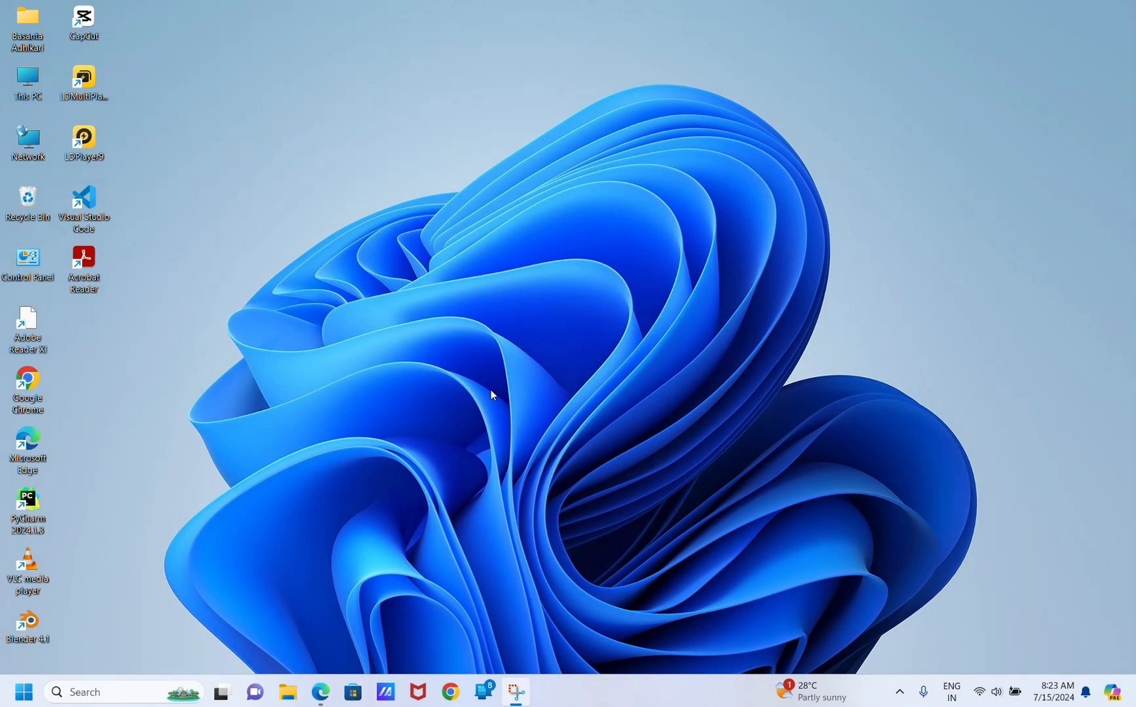
# Step: Bring up the Run dialog and pick the suggested devmgmt.msc command
pyautogui.press('super+r')
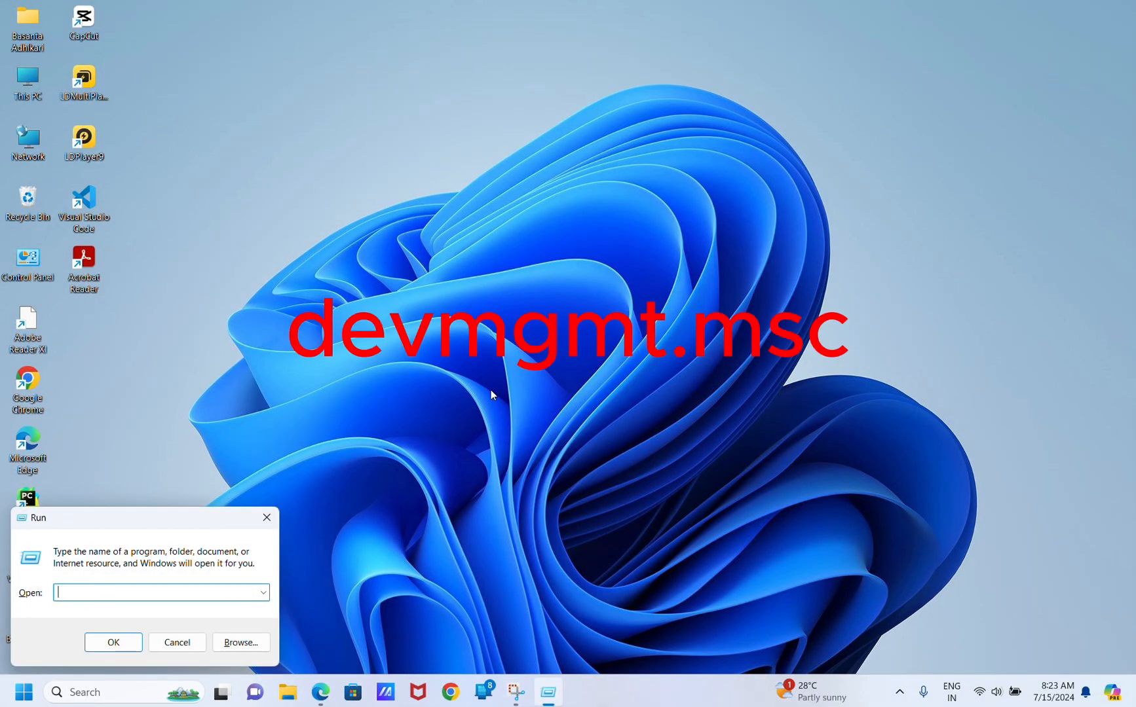
pyautogui.write('de')
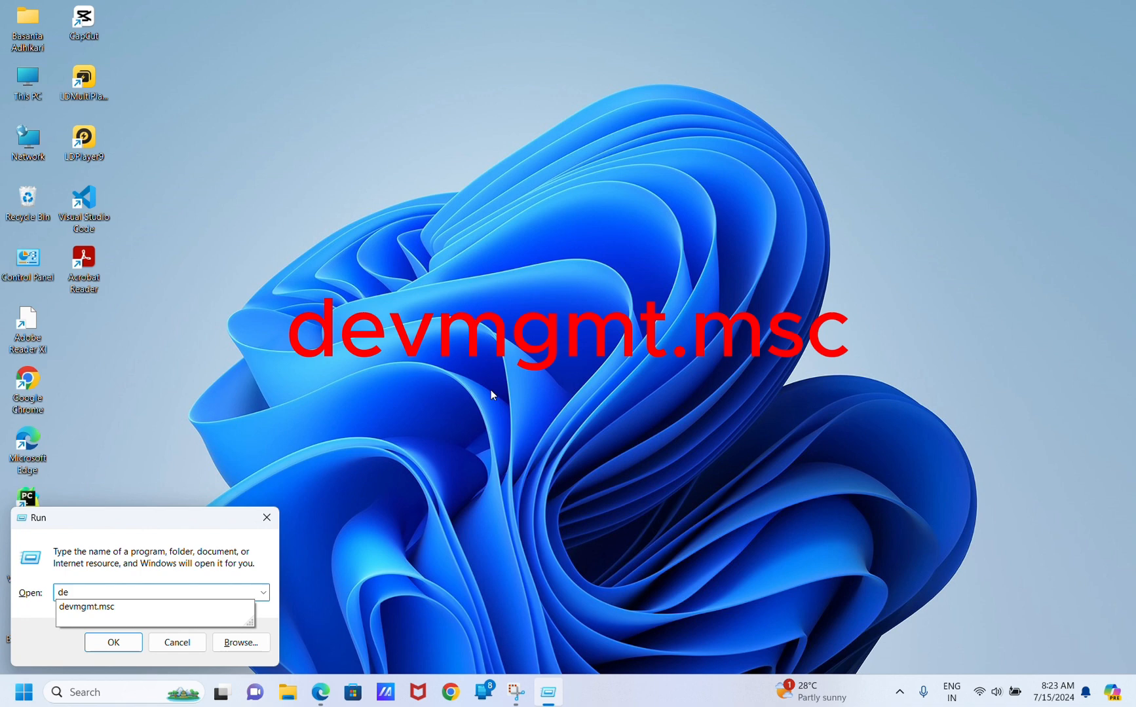
pyautogui.write('v')
pyautogui.click(156, 606)
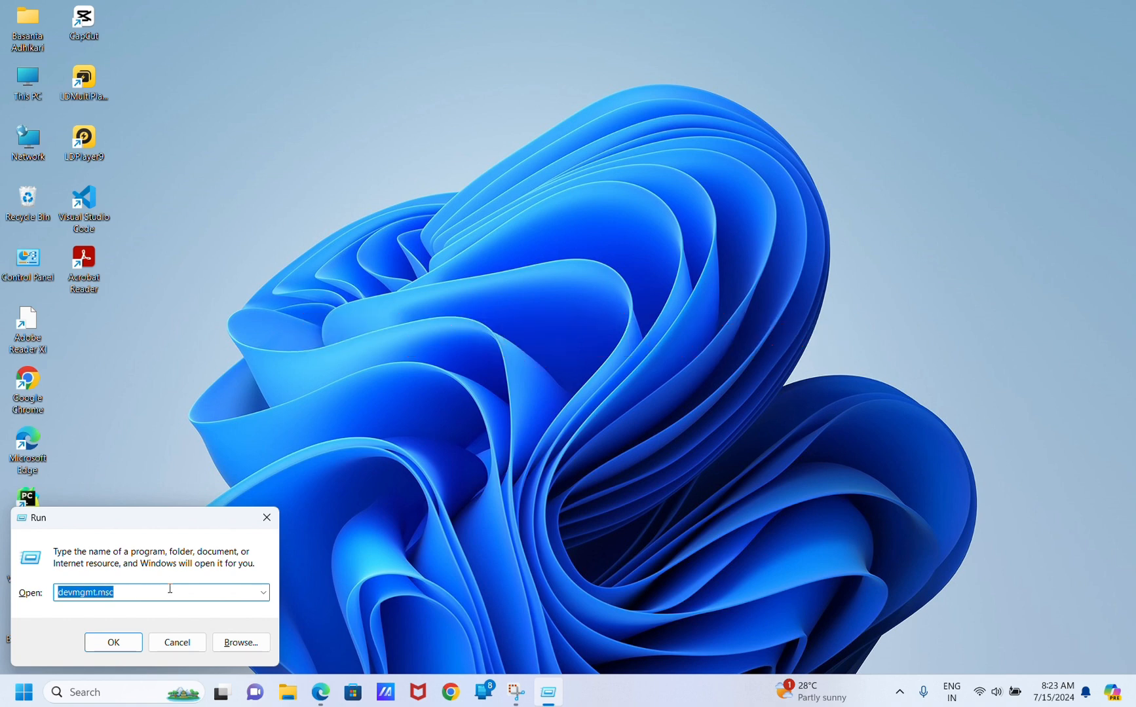
# Step: Update the NVIDIA GeForce RTX 3050 driver under Display adapters, searching automatically; best driver already installed
pyautogui.click(113, 642)
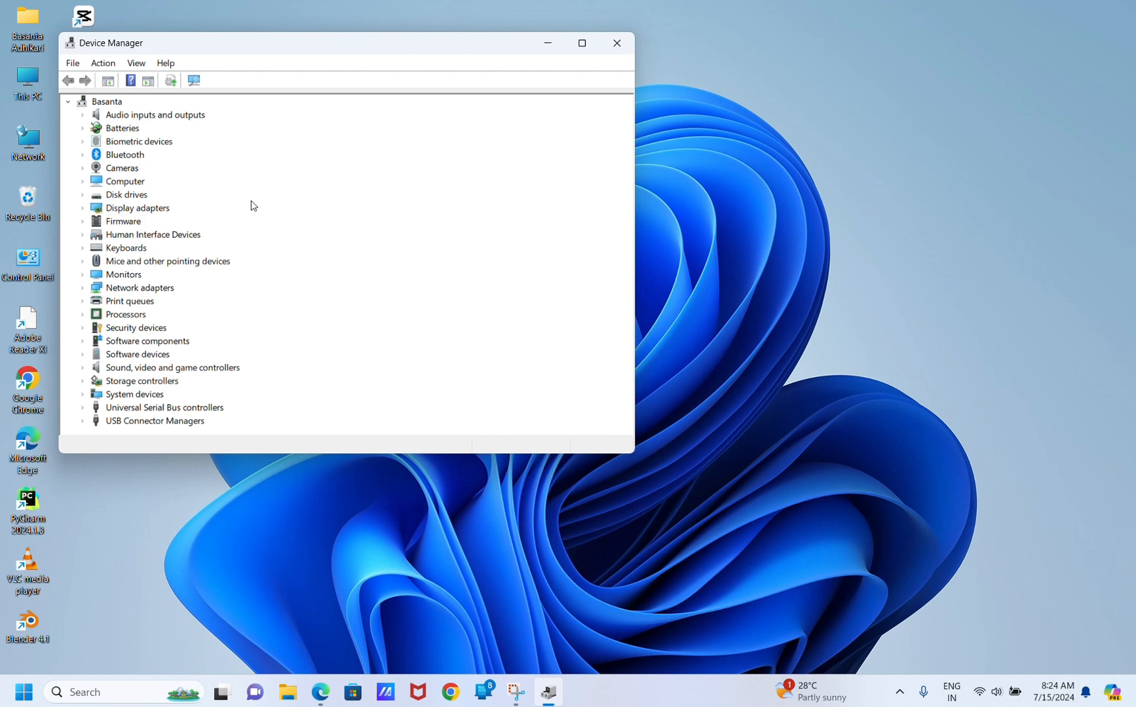
pyautogui.doubleClick(133, 209)
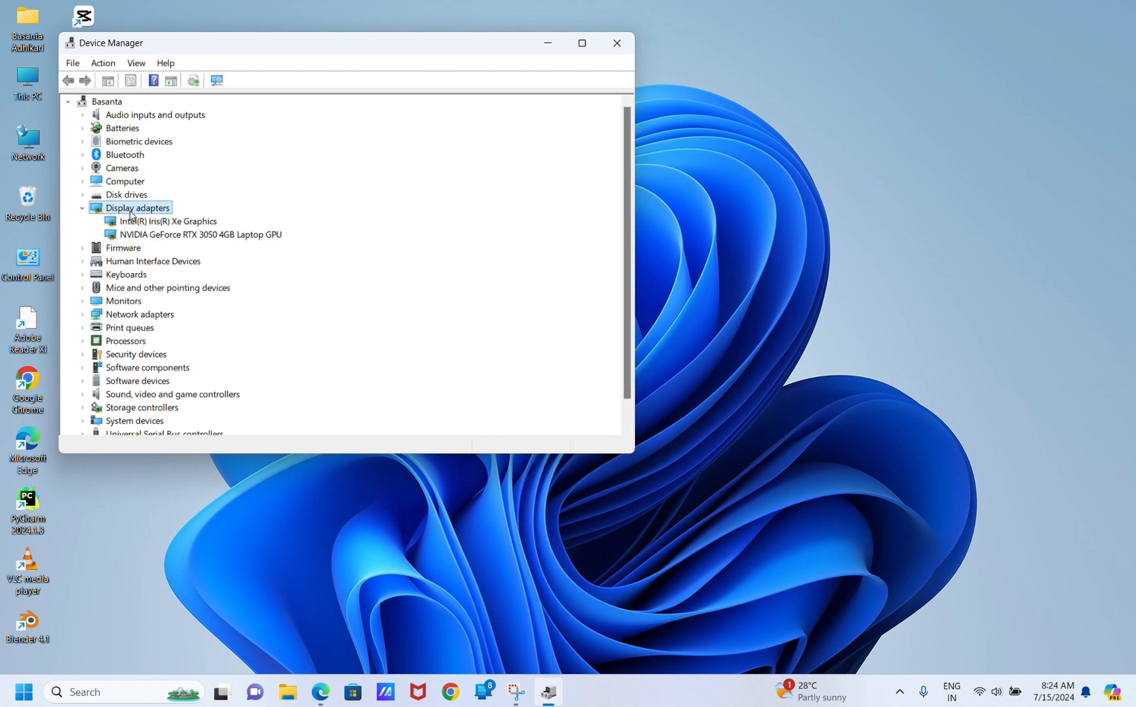
pyautogui.click(202, 236)
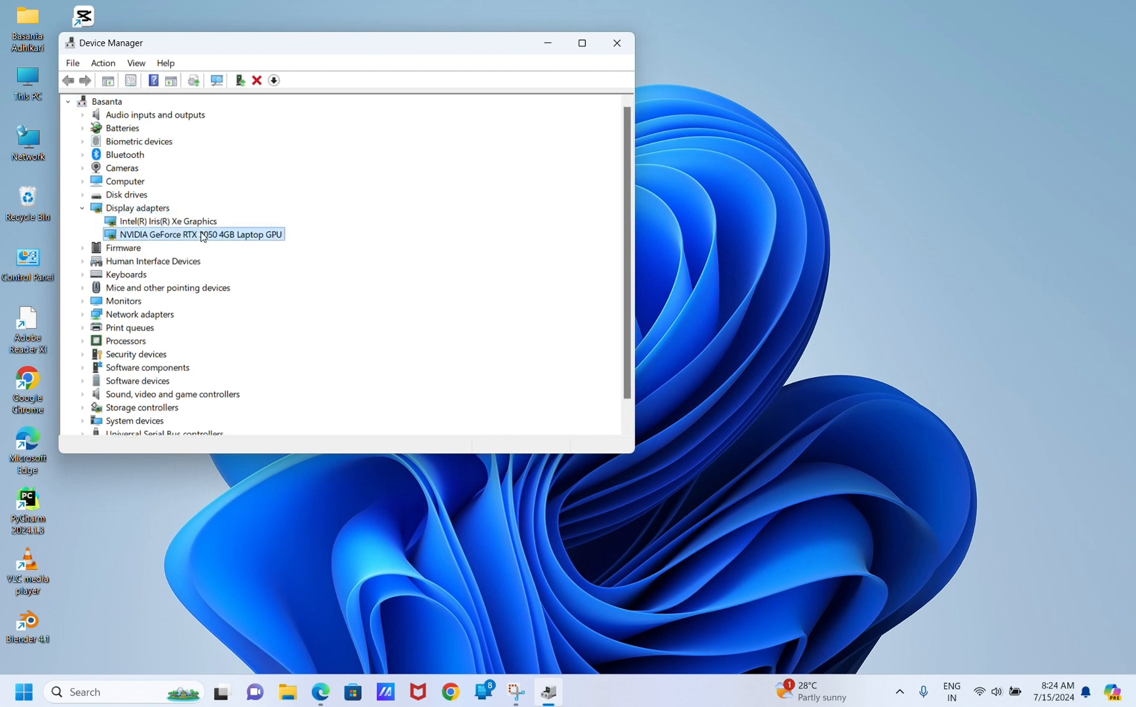
pyautogui.rightClick(202, 236)
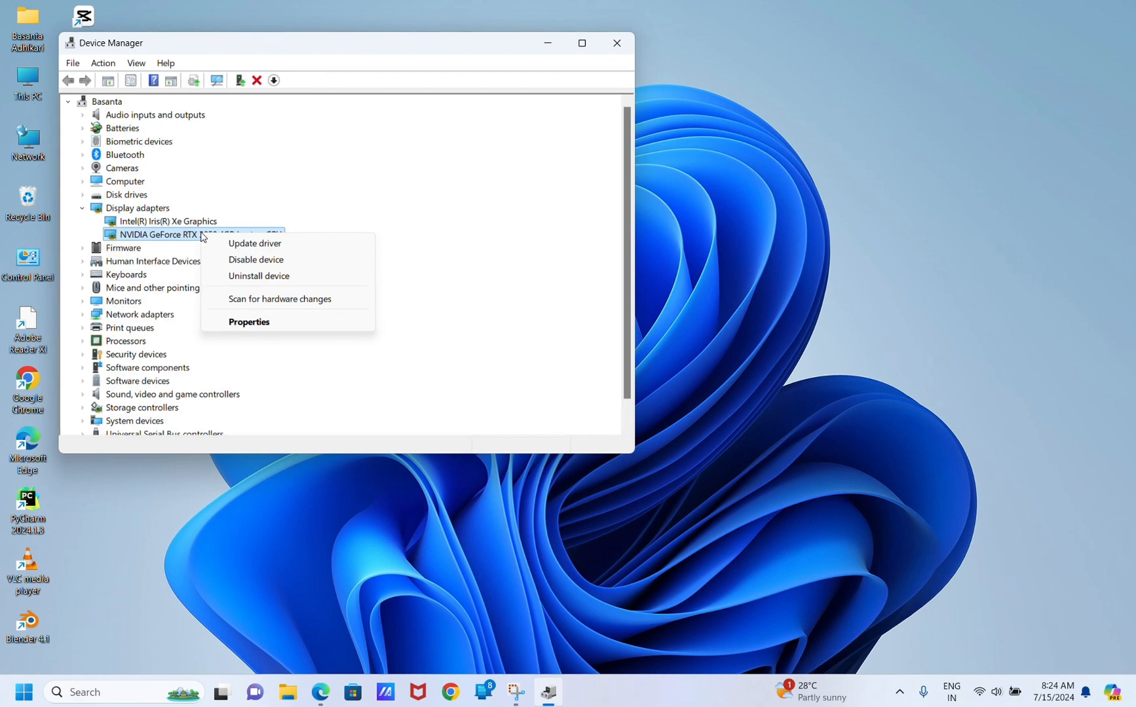
pyautogui.click(260, 244)
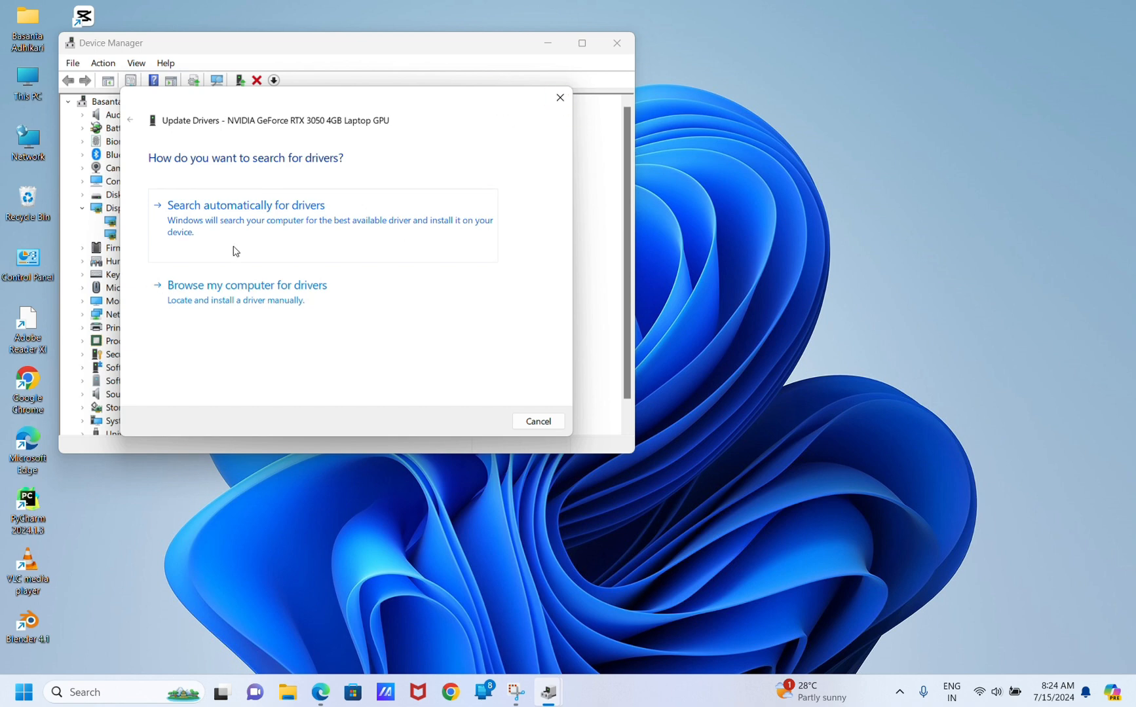
pyautogui.click(298, 241)
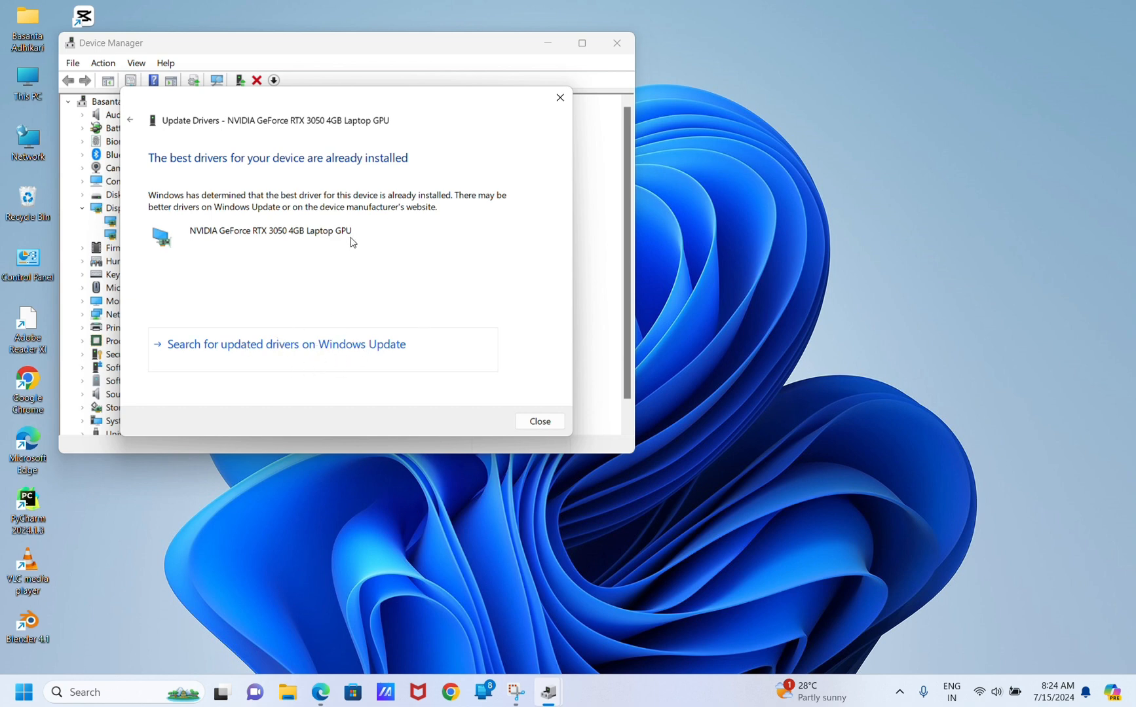
# Step: Close the update result and uninstall the NVIDIA GeForce RTX 3050 device
pyautogui.click(561, 97)
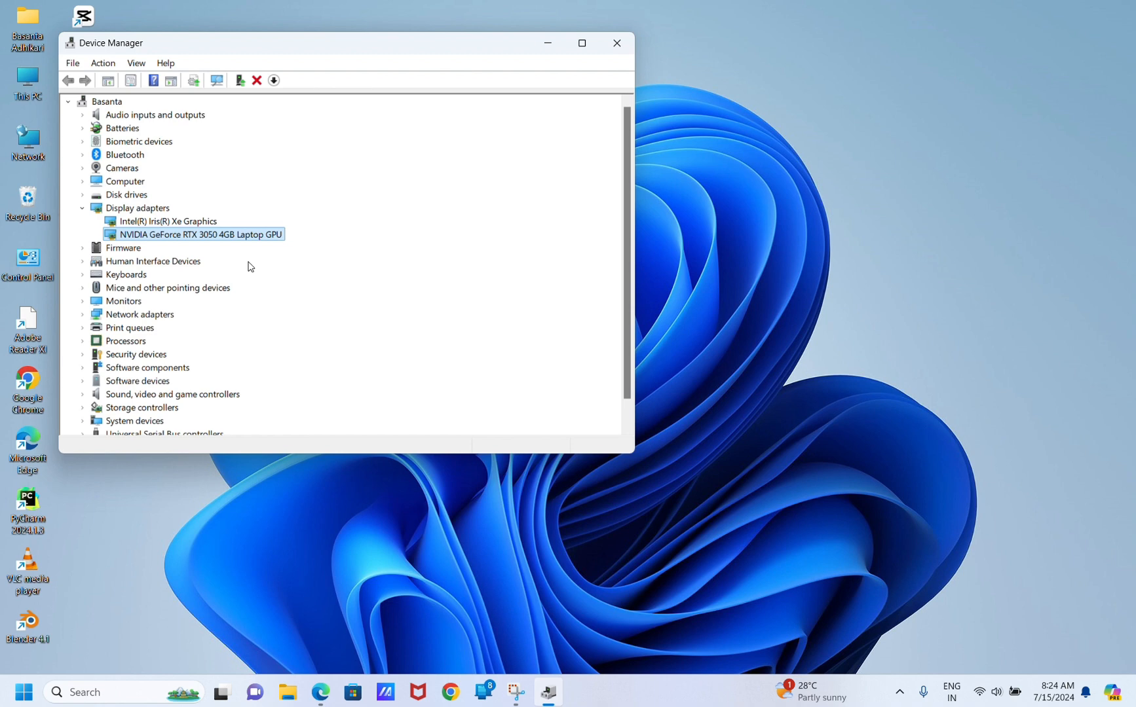
pyautogui.rightClick(223, 236)
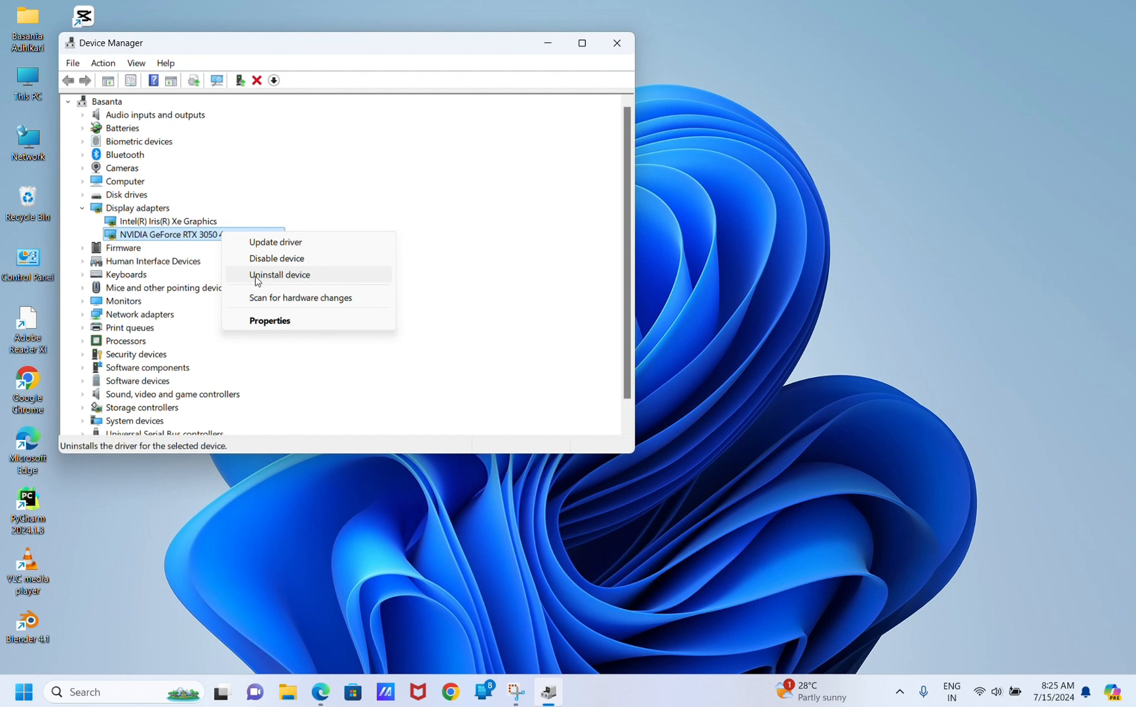
pyautogui.click(158, 259)
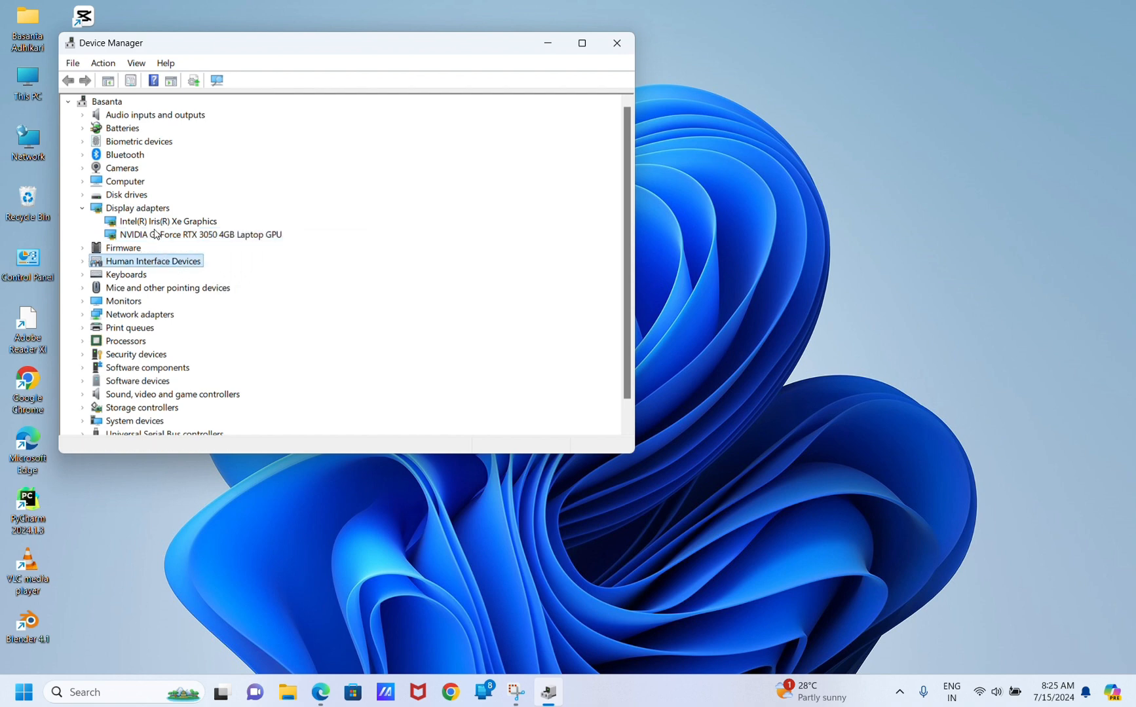
# Step: Scan for hardware changes from the Action menu so Windows redetects the GPU
pyautogui.click(160, 238)
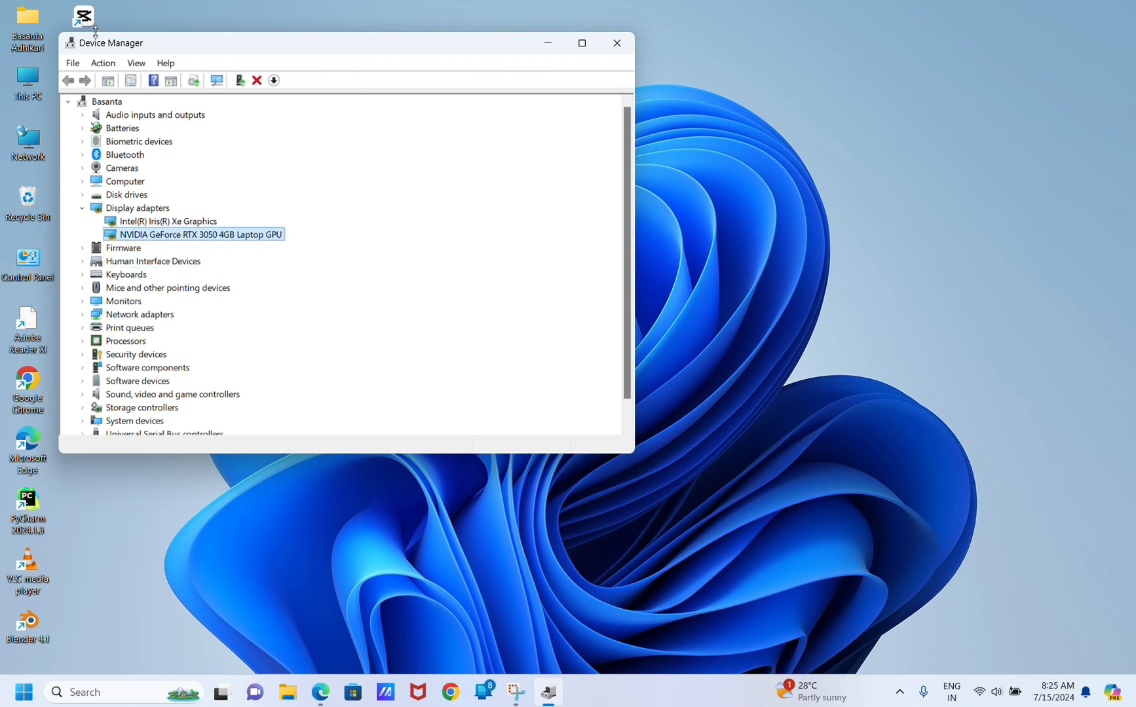
pyautogui.click(103, 63)
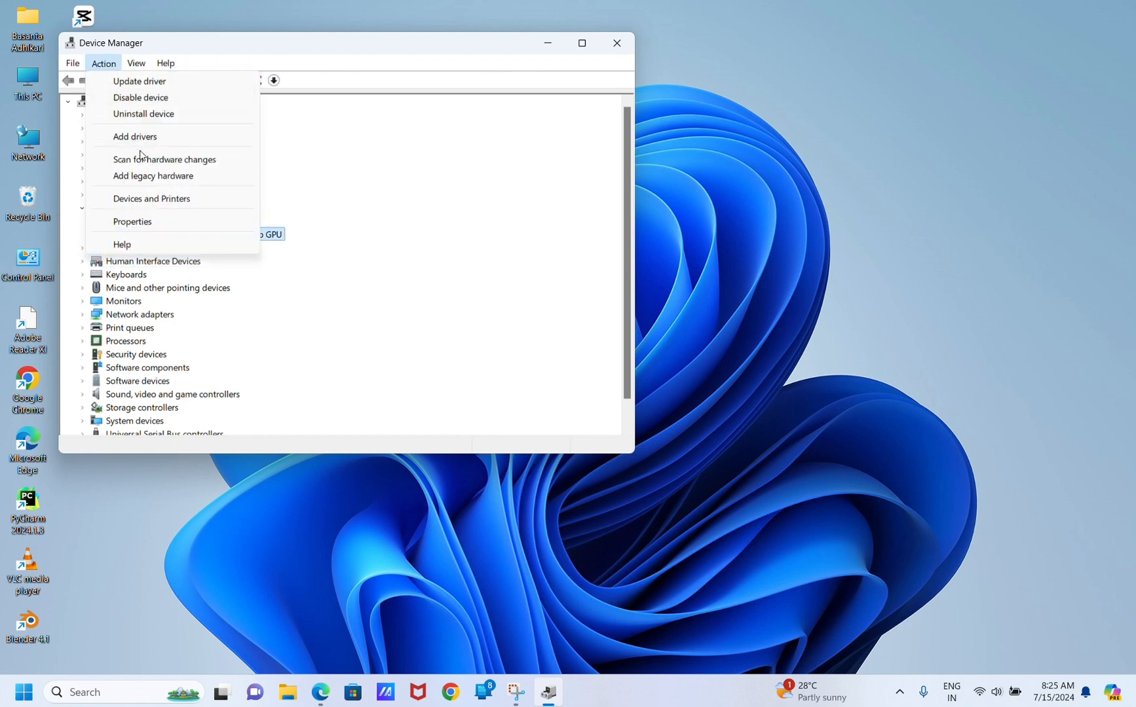
pyautogui.click(190, 163)
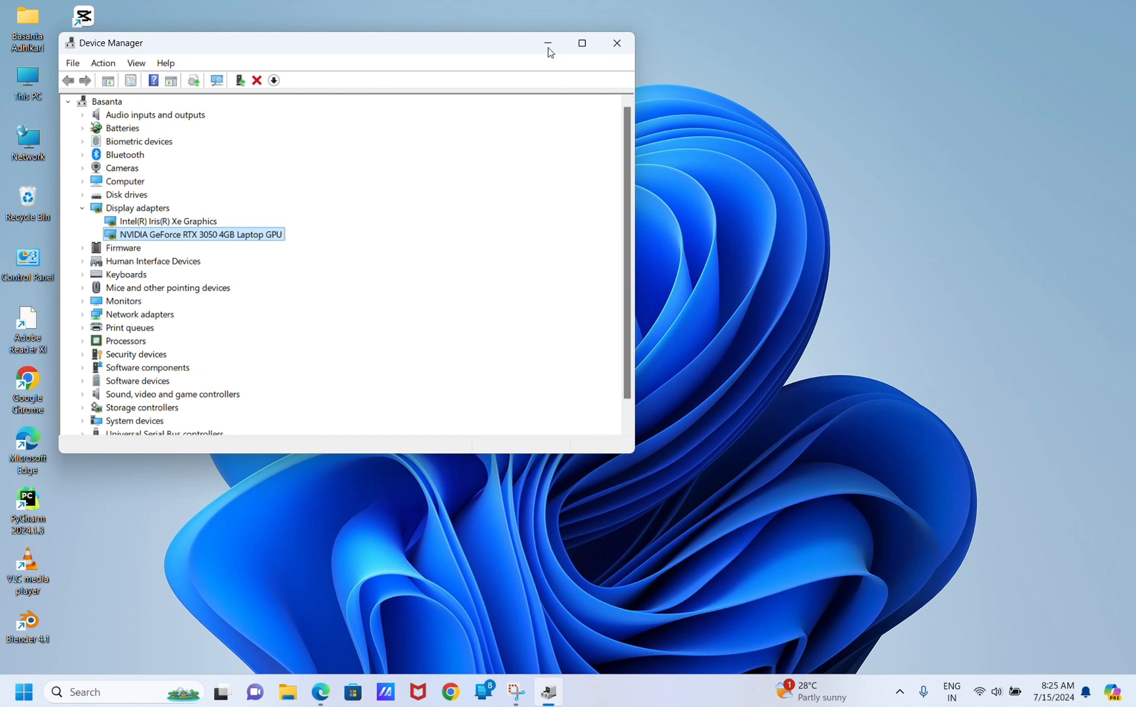
# Step: Show the Start menu's power options, dismiss them without restarting, and minimize Device Manager
pyautogui.click(24, 692)
pyautogui.click(430, 641)
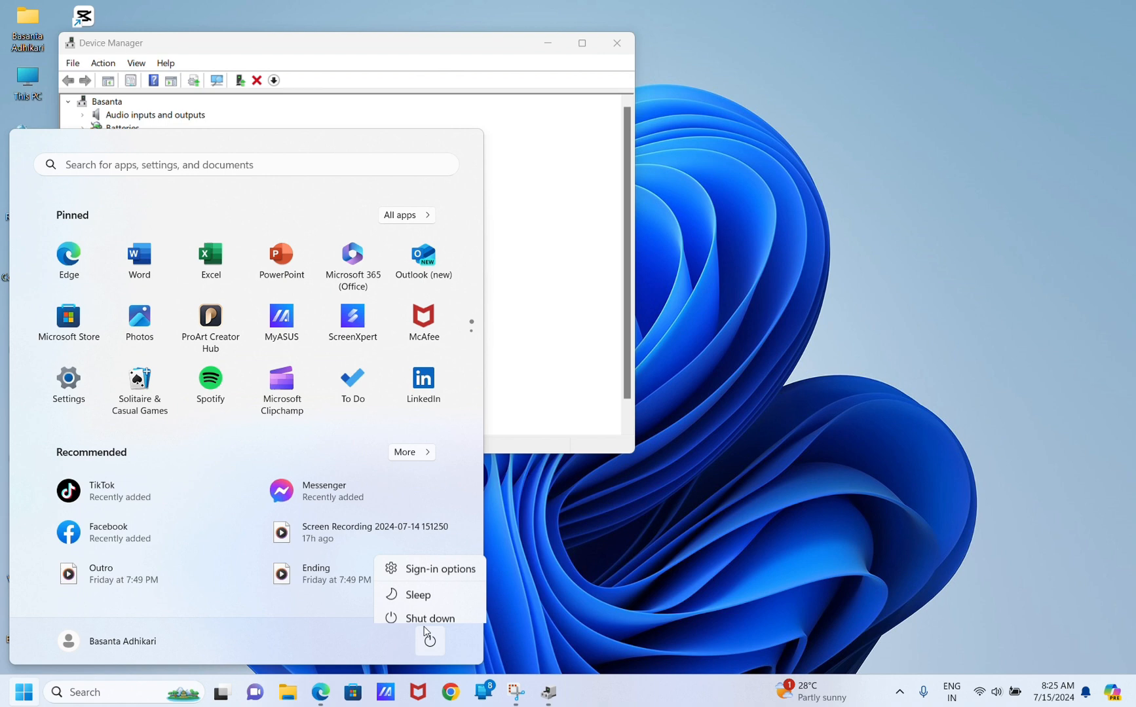
pyautogui.moveTo(423, 610)
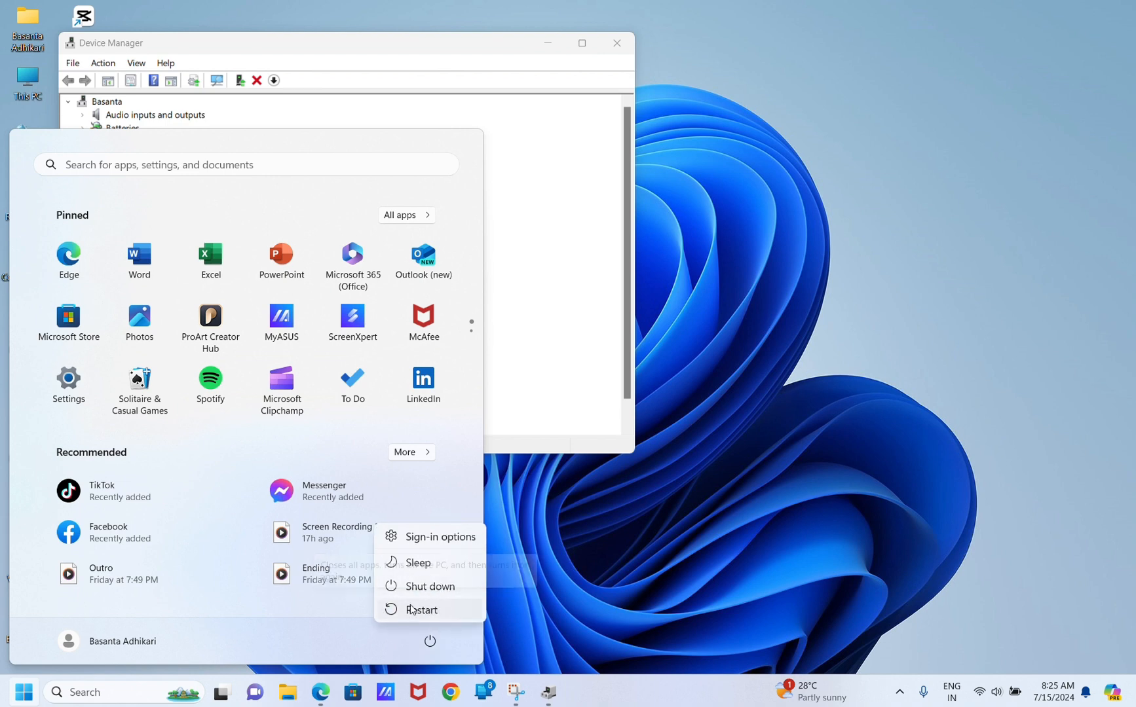
pyautogui.click(532, 328)
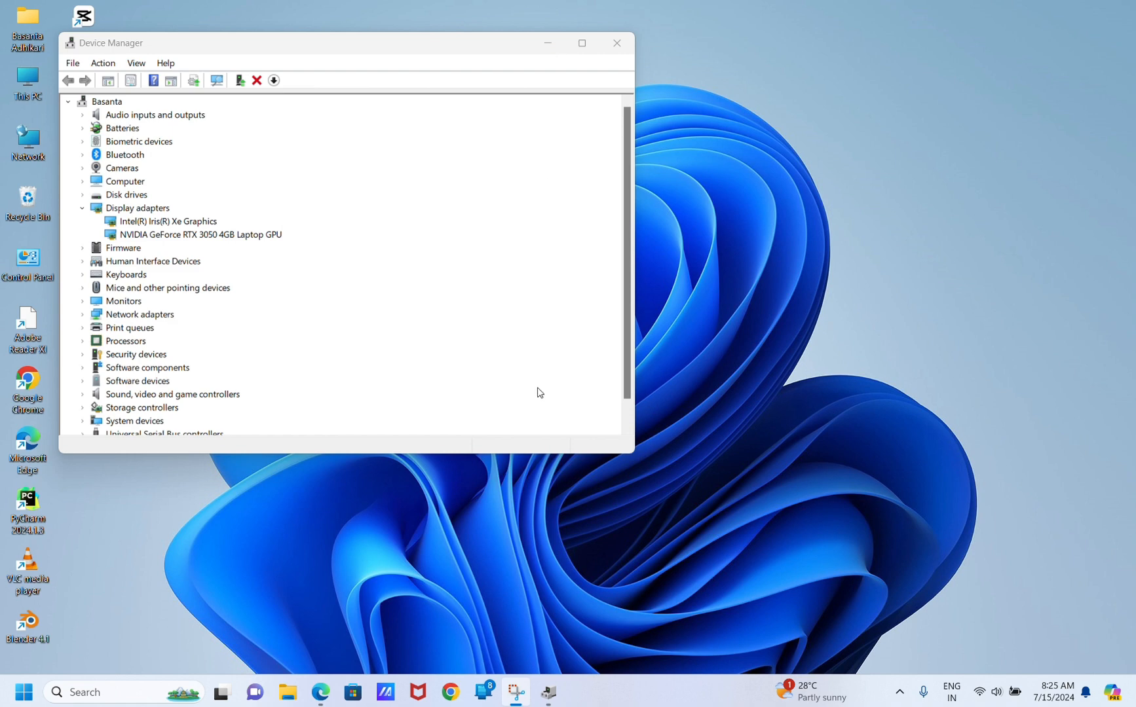
pyautogui.click(550, 692)
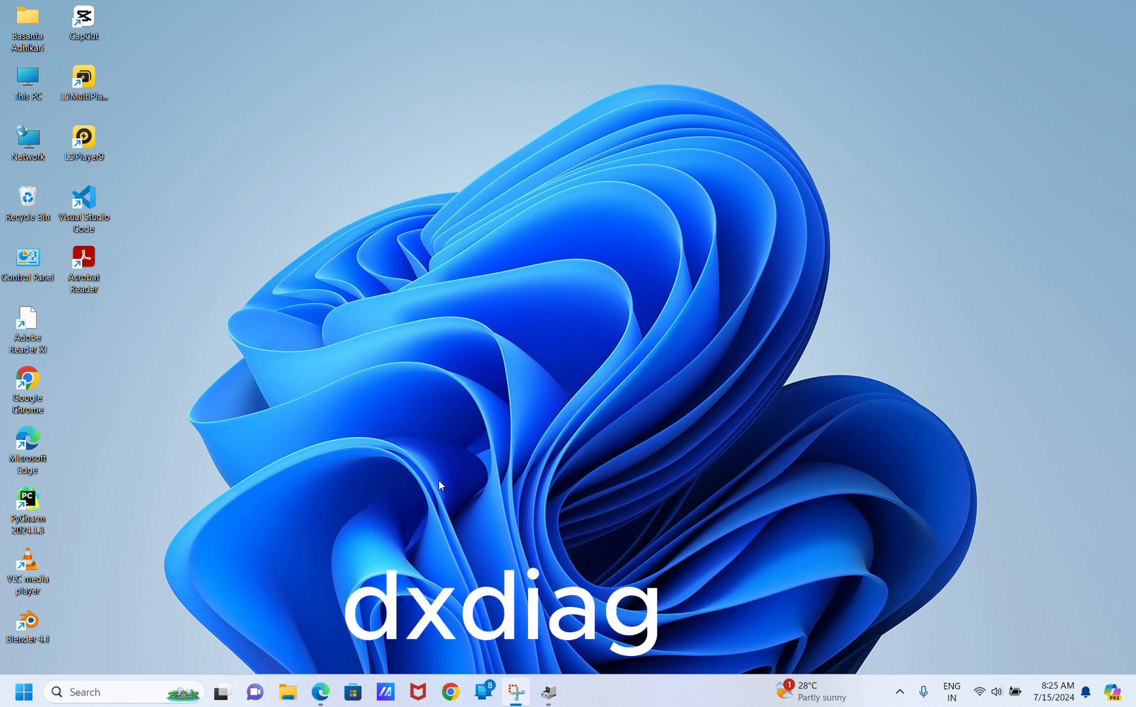
# Step: Run dxdiag from the Run history, confirm DirectX 12 on the System tab, and close the tool
pyautogui.press('super+r')
pyautogui.click(264, 592)
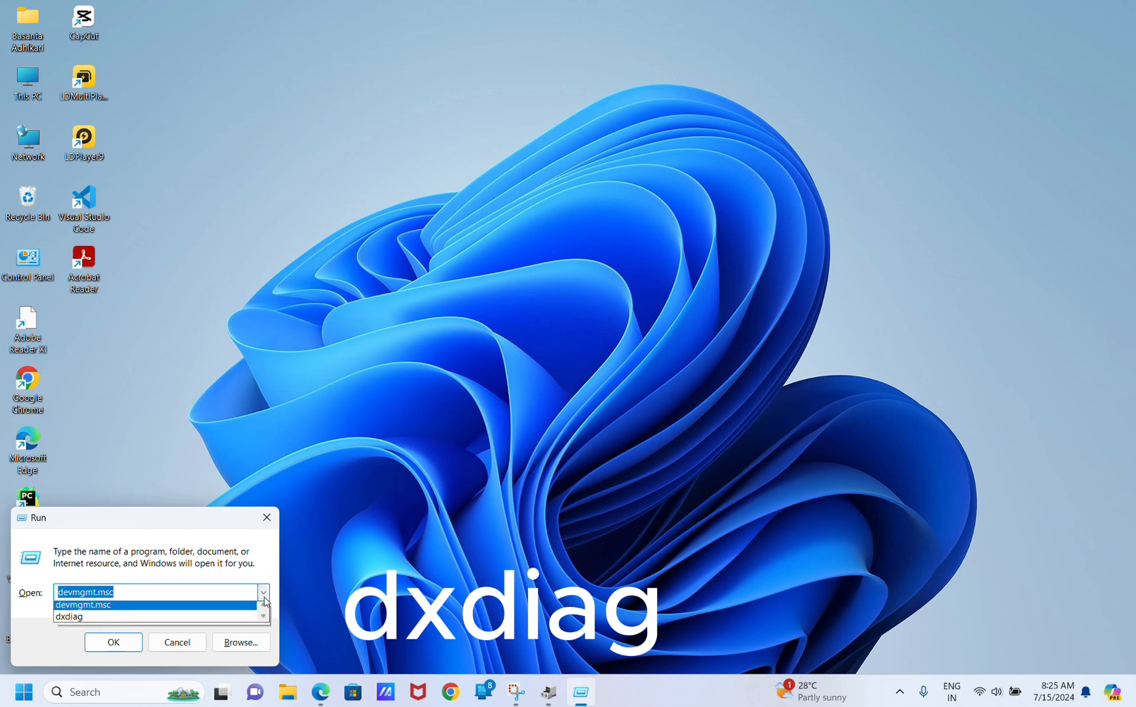
pyautogui.click(226, 620)
pyautogui.press('Return')
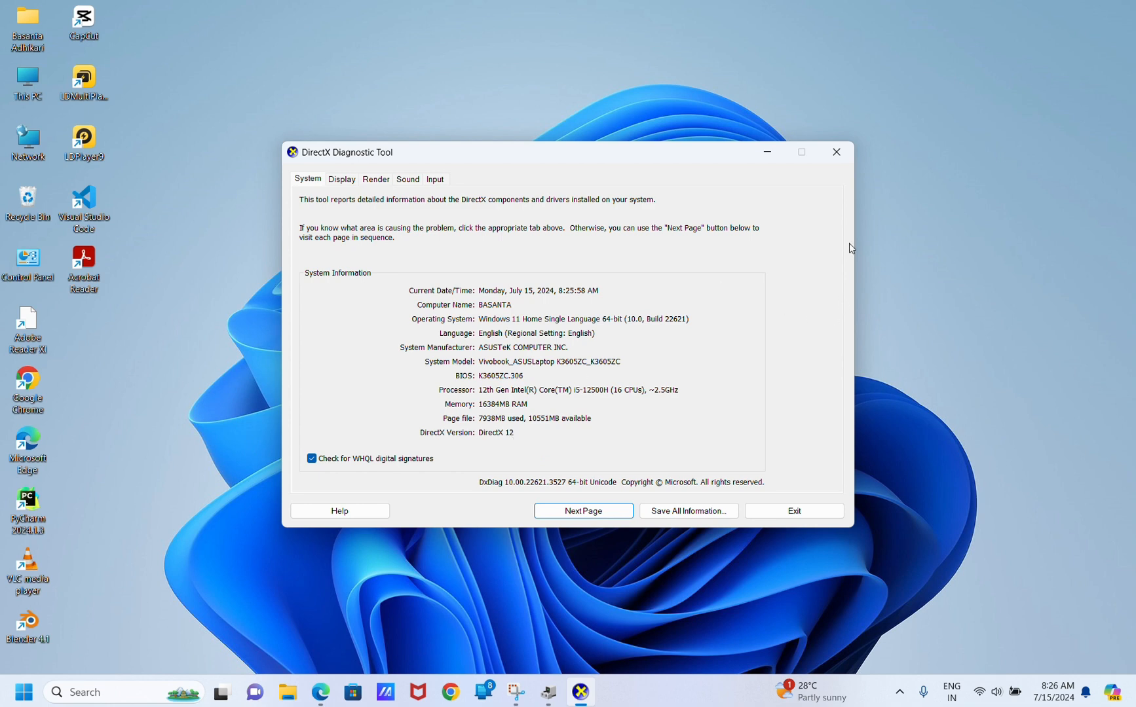
pyautogui.click(837, 153)
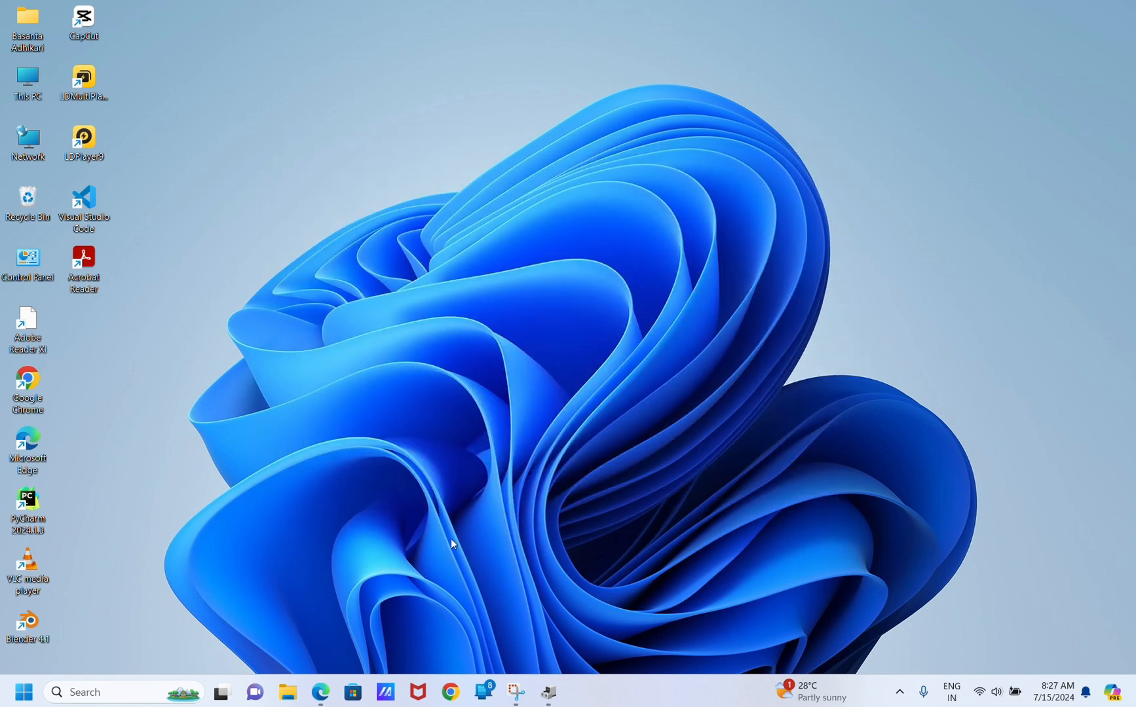
# Step: Download vc_redist.x64.exe from the Visual C++ 2015 redistributable page and minimize Edge
pyautogui.click(320, 692)
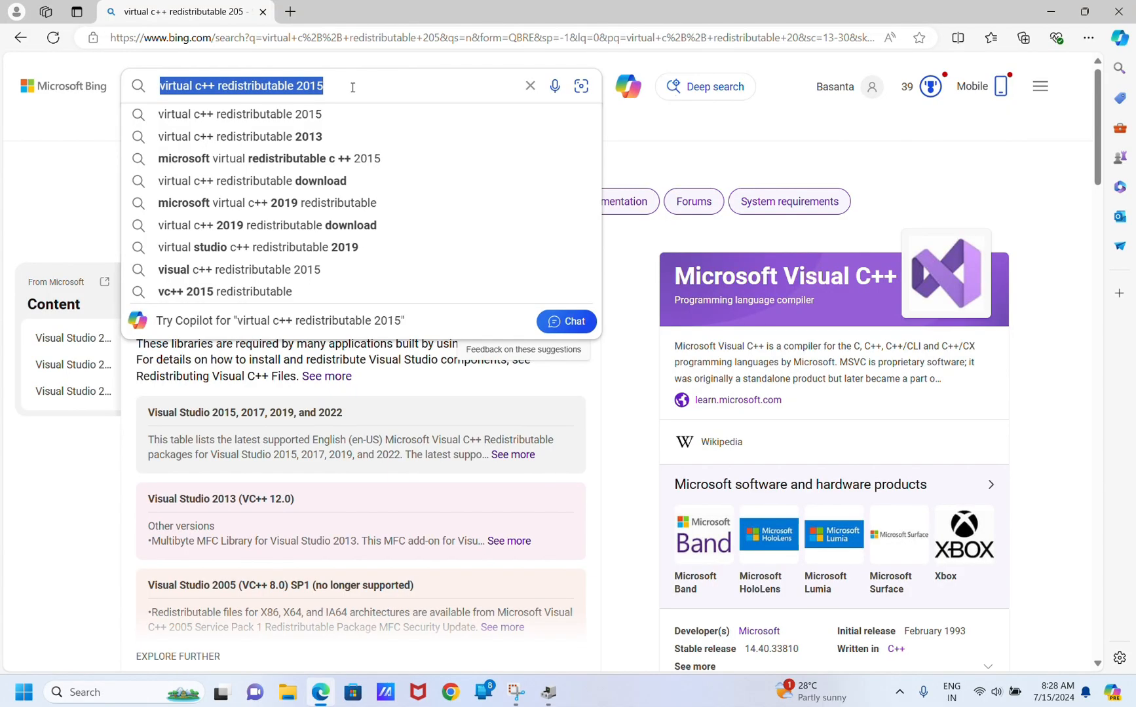
pyautogui.click(353, 87)
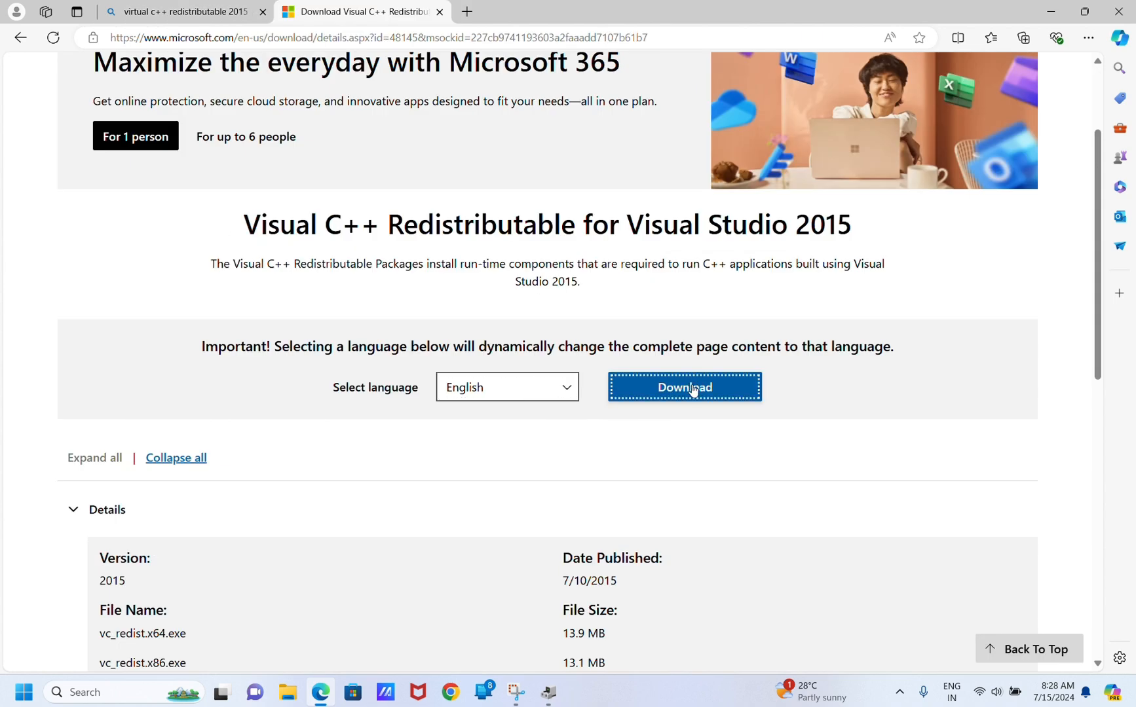
pyautogui.click(690, 386)
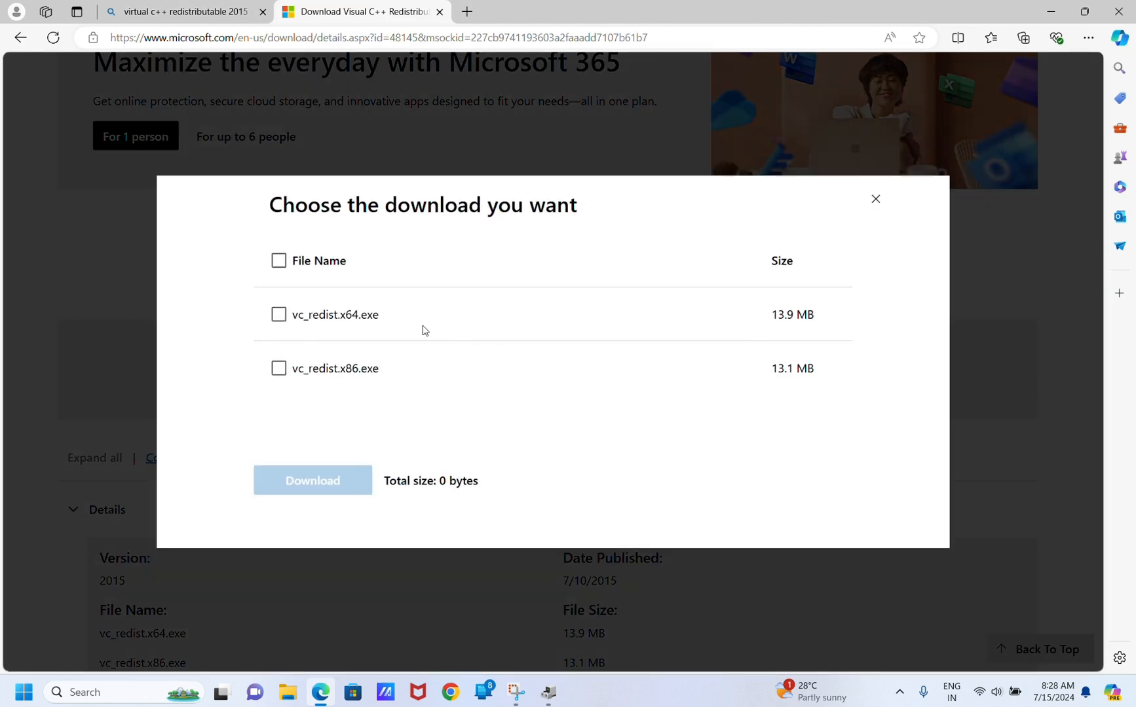
pyautogui.click(278, 314)
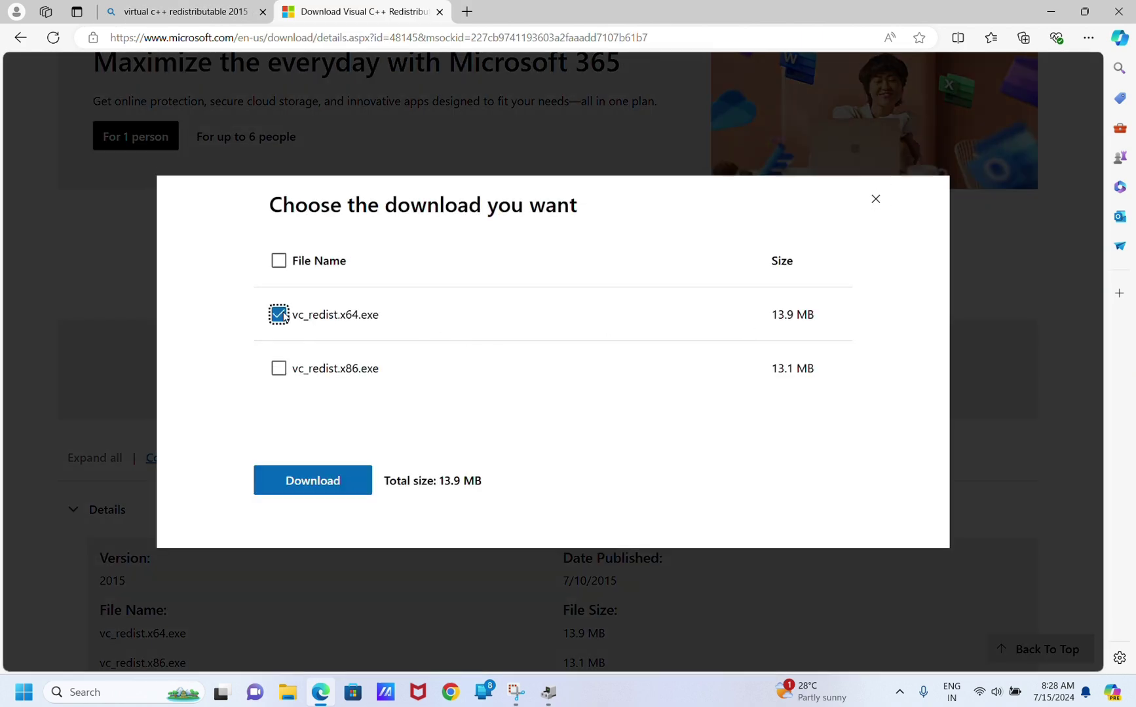
pyautogui.click(312, 481)
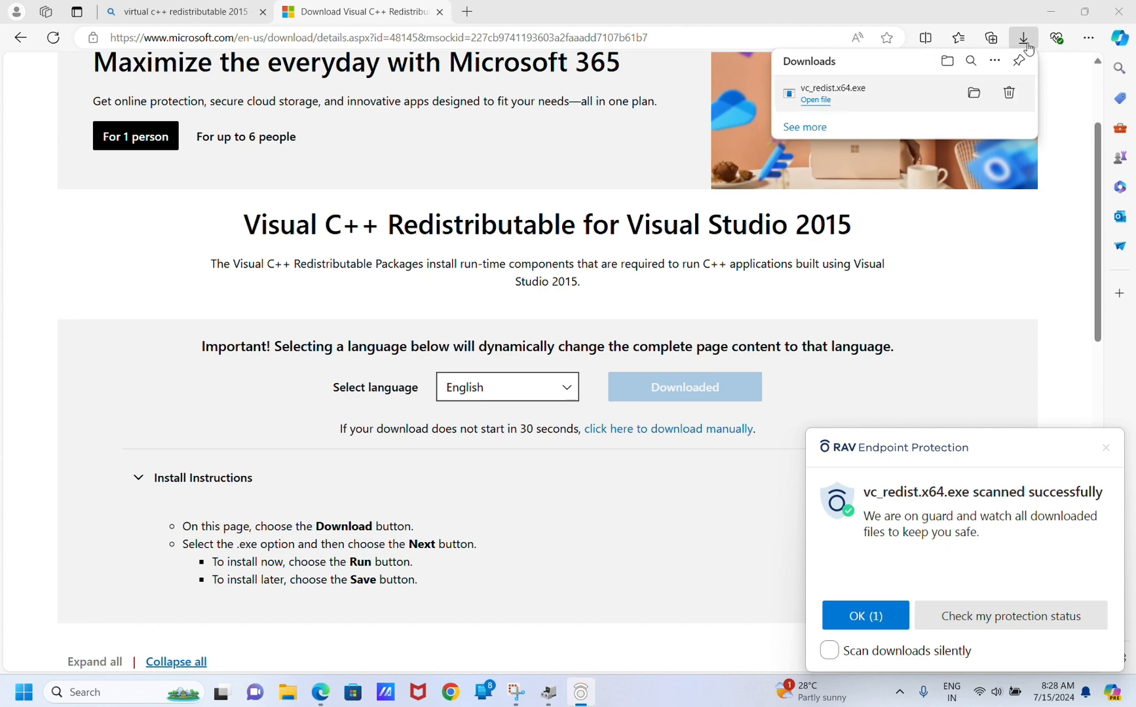
pyautogui.click(1050, 11)
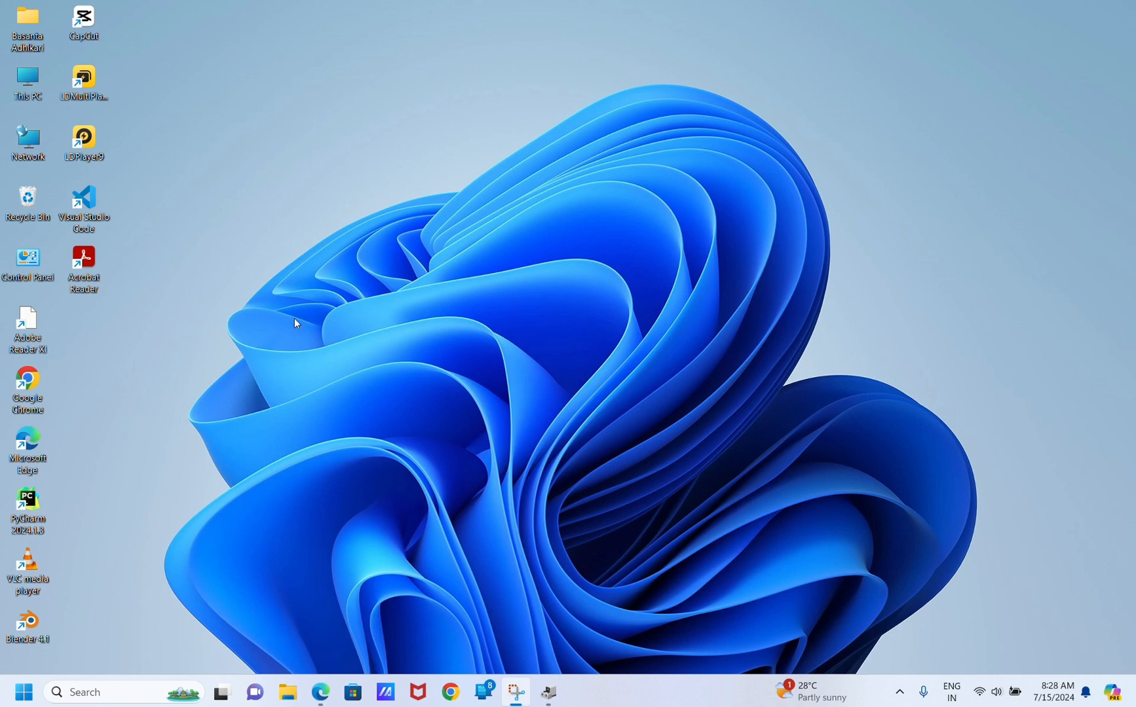
pyautogui.rightClick(418, 264)
pyautogui.click(480, 326)
pyautogui.rightClick(397, 194)
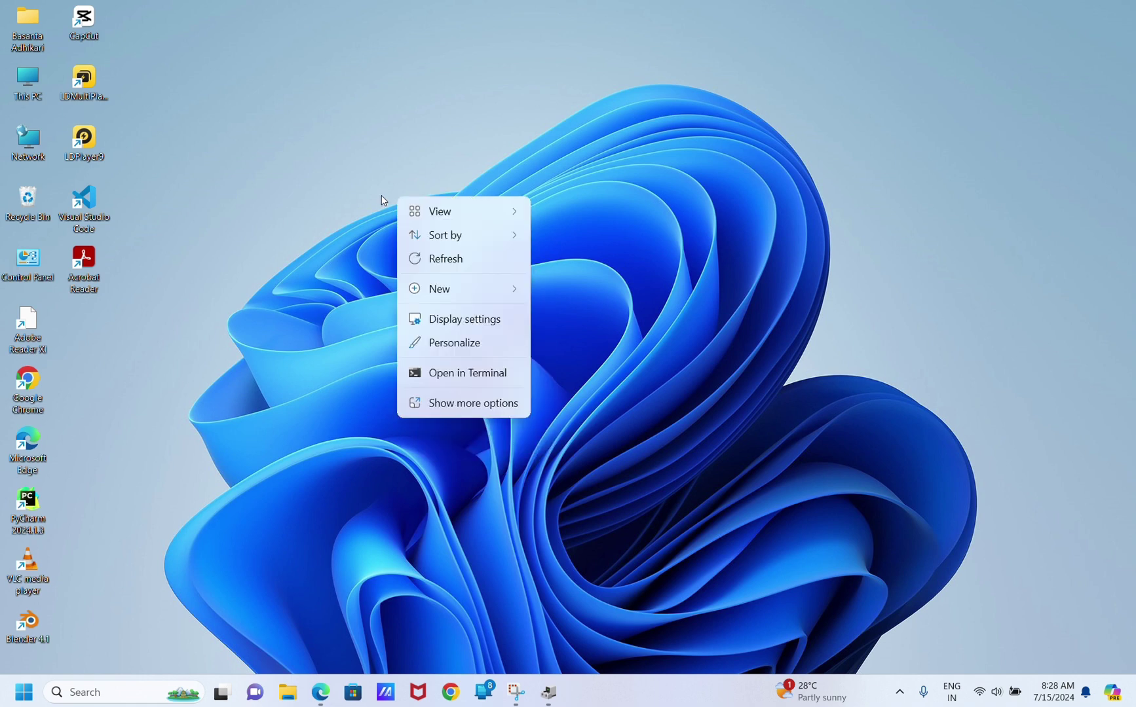
pyautogui.click(426, 262)
pyautogui.rightClick(336, 157)
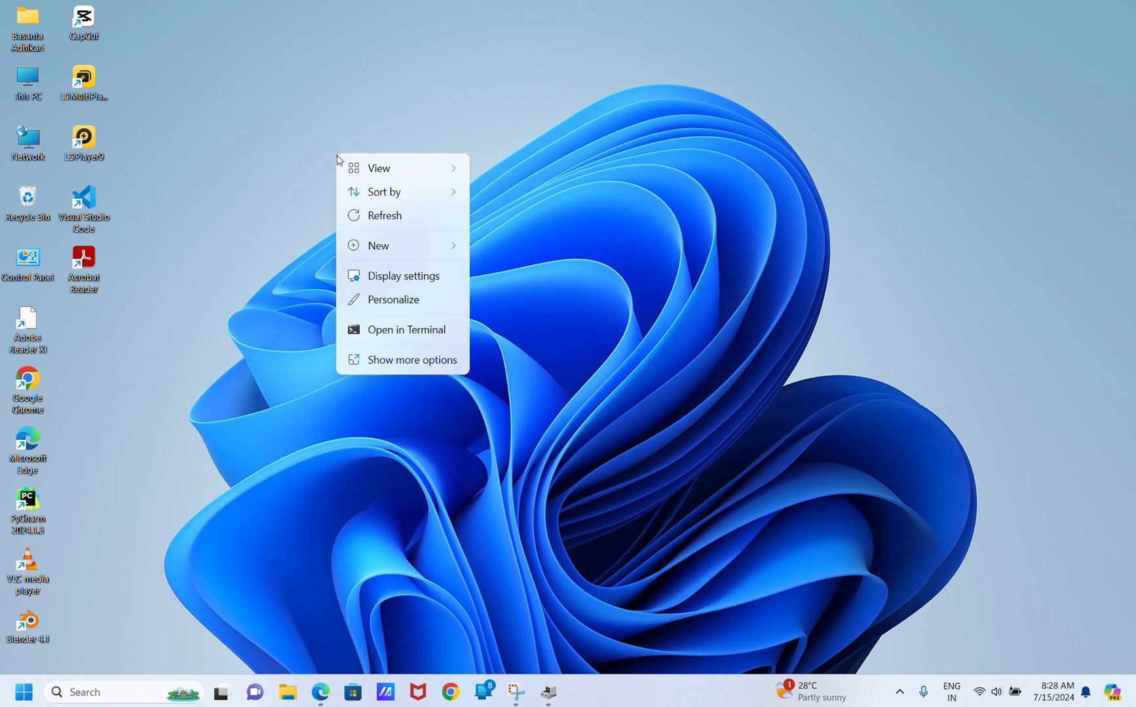
pyautogui.click(364, 218)
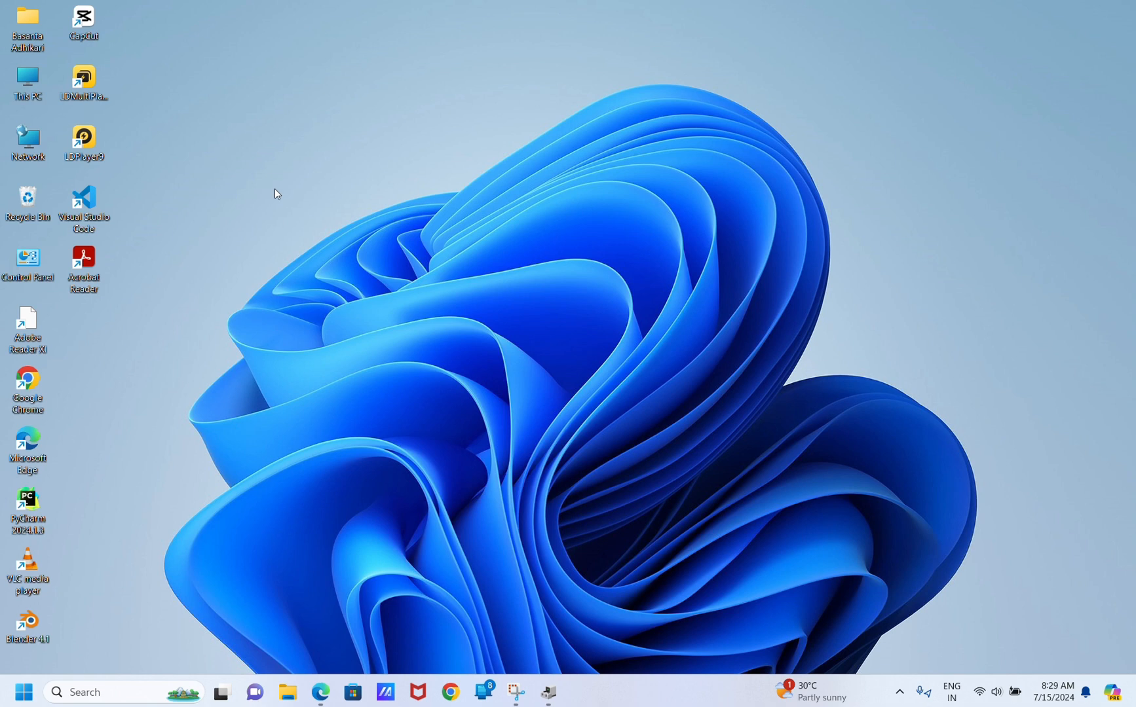
pyautogui.moveTo(269, 183); pyautogui.dragTo(315, 237)
pyautogui.moveTo(330, 171); pyautogui.dragTo(478, 341)
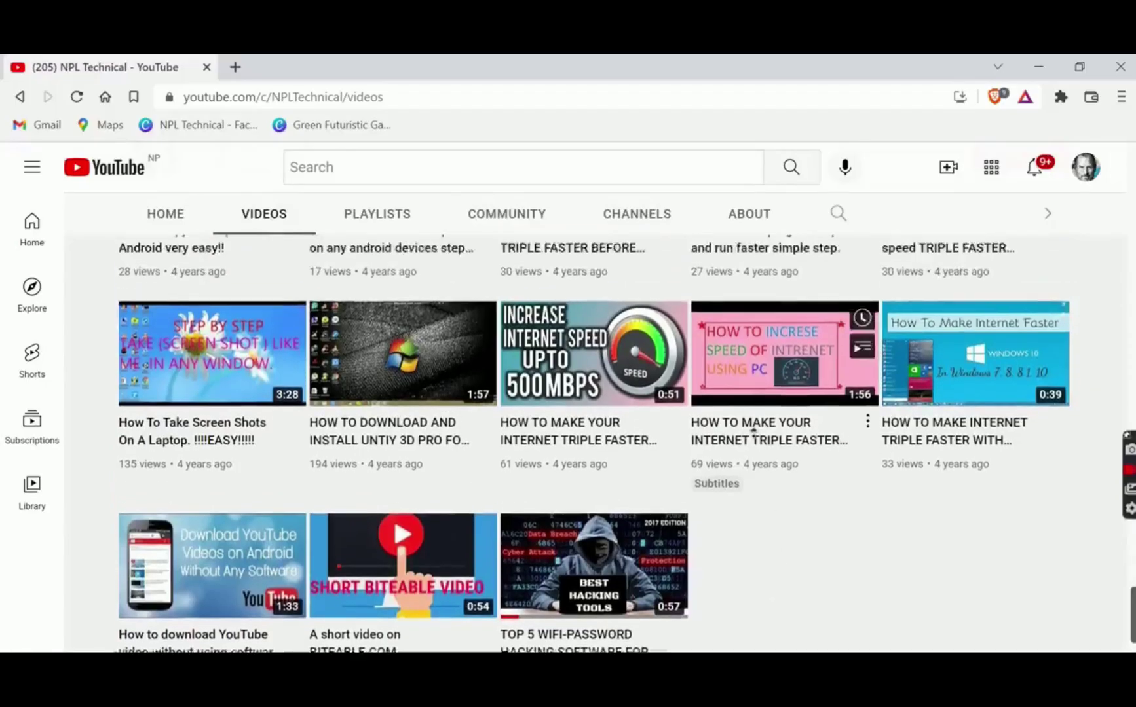
pyautogui.scroll(5, 754, 431)
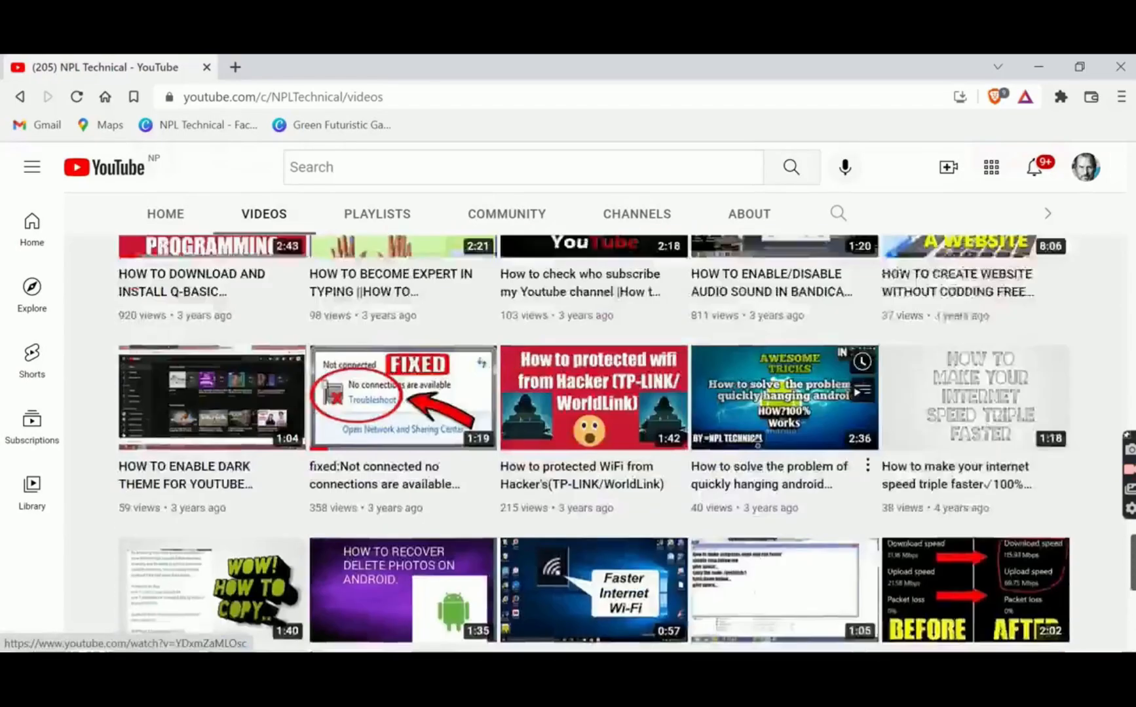
pyautogui.scroll(5, 754, 431)
pyautogui.scroll(5, 754, 431)
pyautogui.scroll(5, 754, 431)
pyautogui.scroll(5, 759, 448)
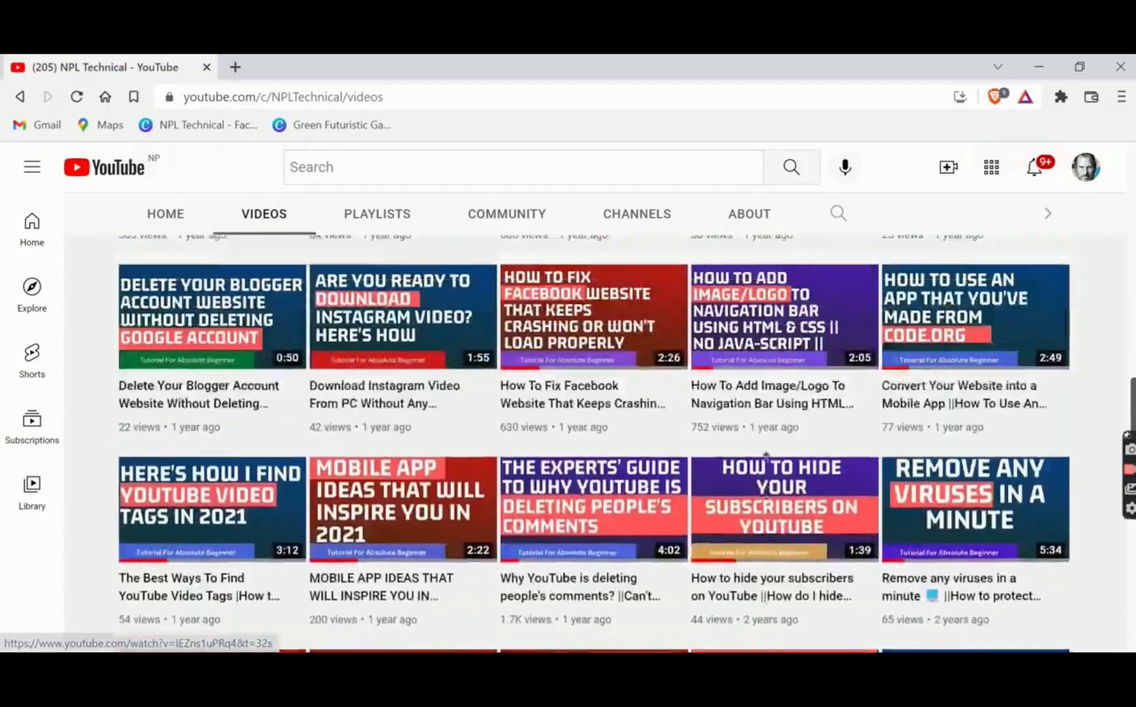
pyautogui.scroll(5, 759, 447)
pyautogui.scroll(5, 758, 447)
pyautogui.scroll(5, 759, 417)
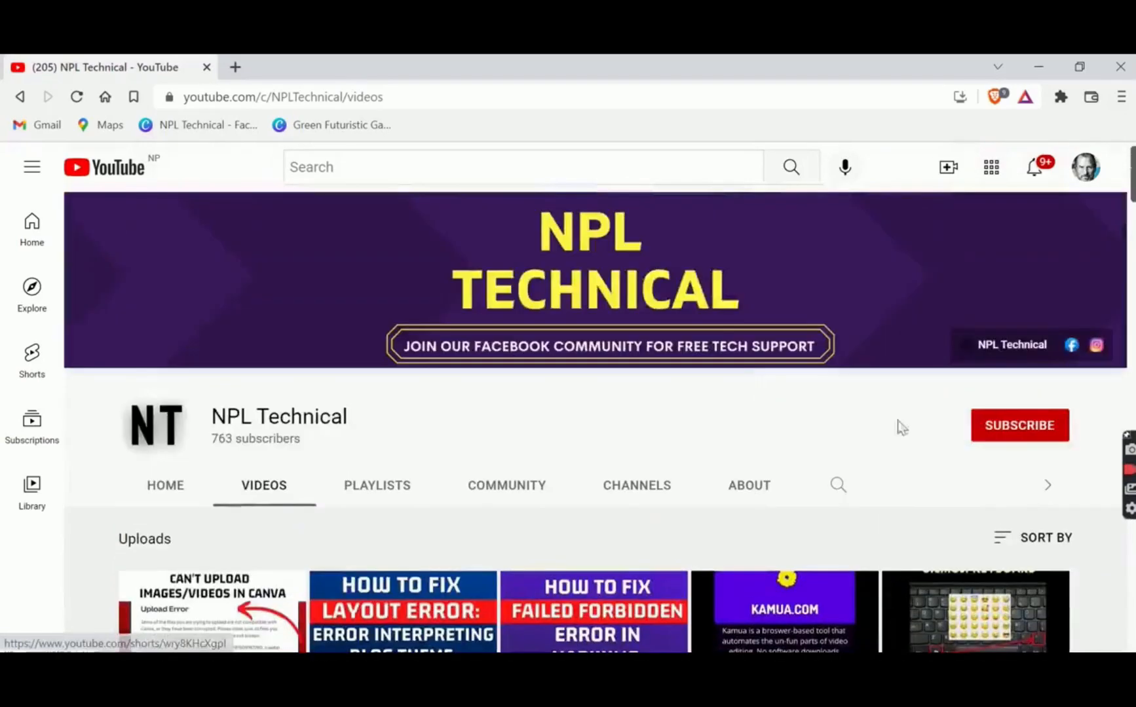
# Step: Subscribe to the NPL Technical channel and set its notifications to All
pyautogui.click(1018, 425)
pyautogui.click(1055, 427)
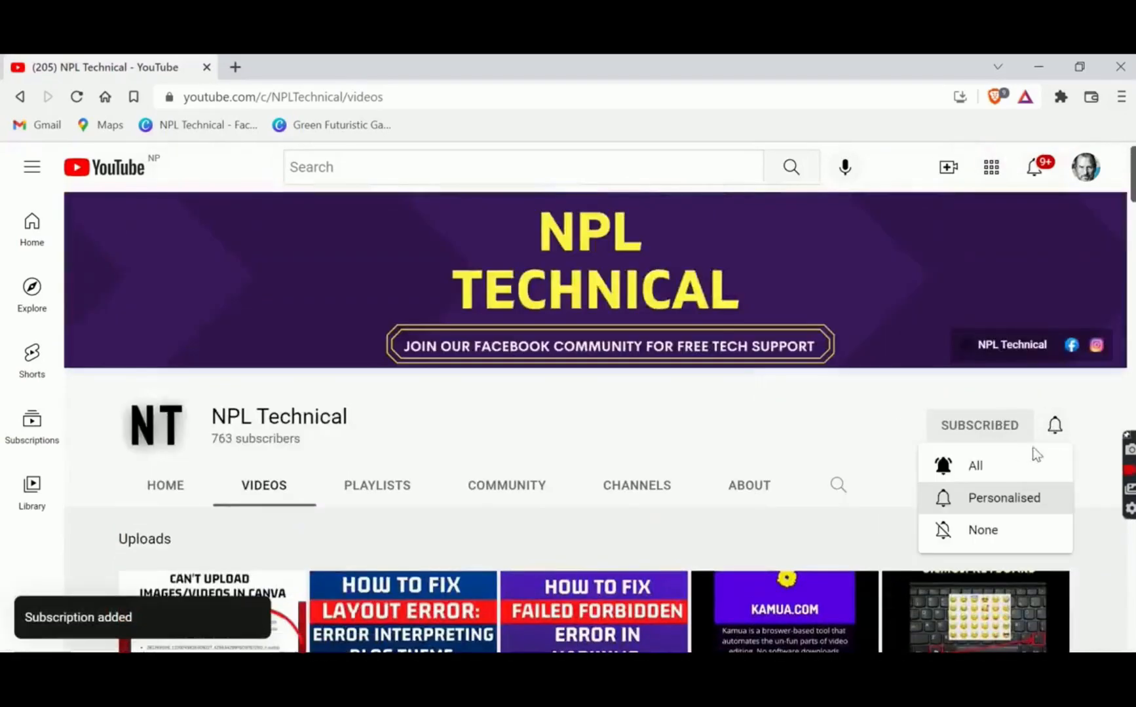
pyautogui.click(986, 465)
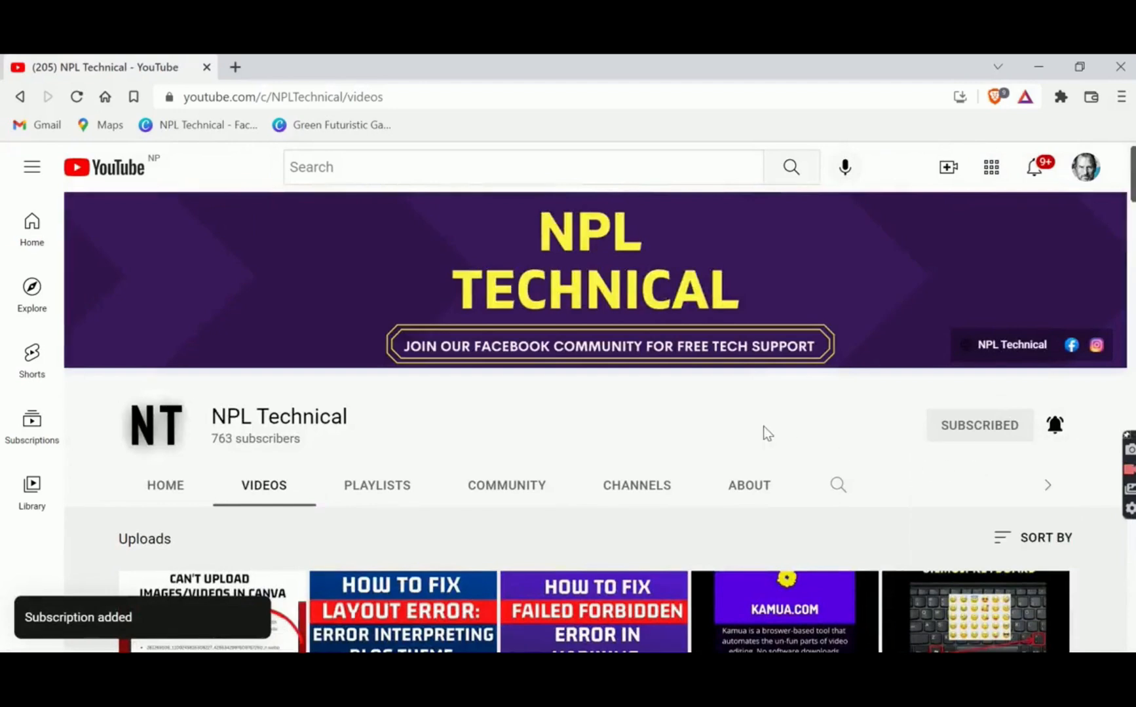